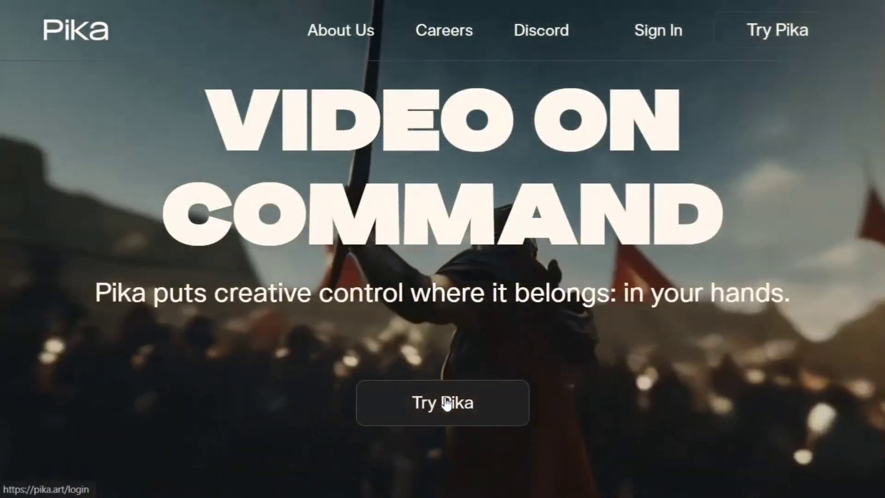
- Leave Pika's 'Video on Command' landing page through Try Pika to reach sign-in
left_click(447, 403)
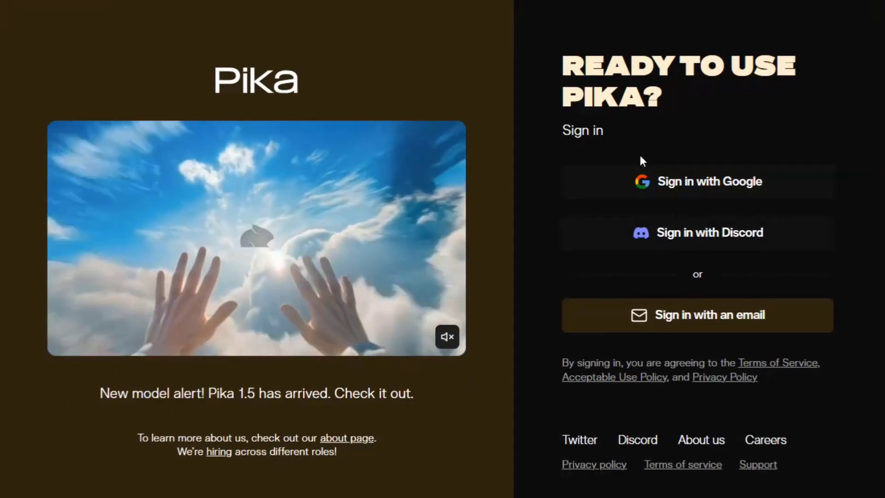
- Sign in with Google, watch the rubber duck crush video full size, then open My library
left_click(677, 196)
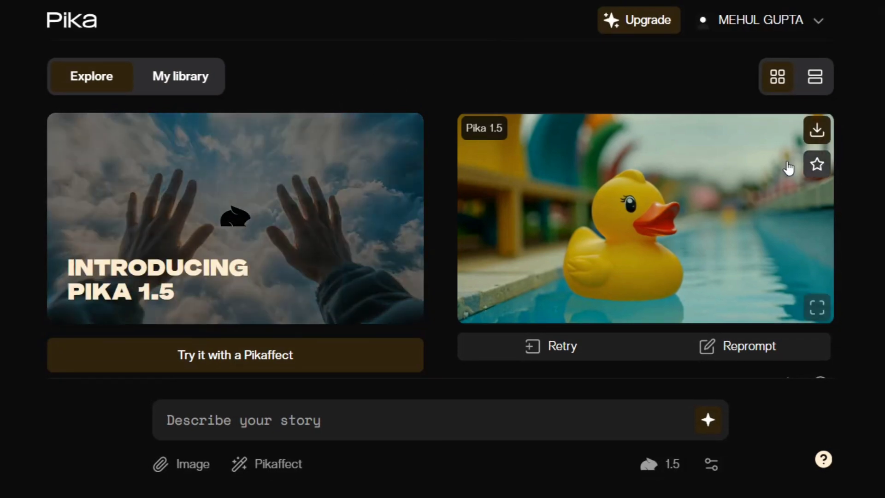
left_click(811, 311)
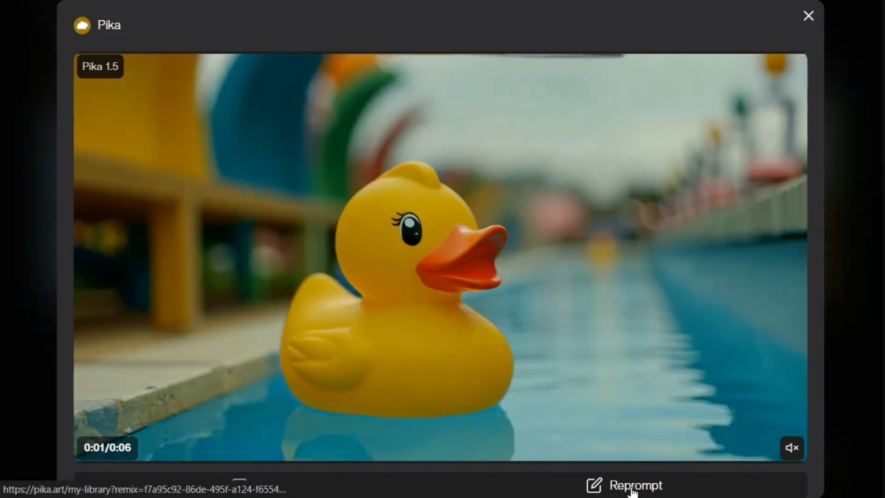
left_click(630, 486)
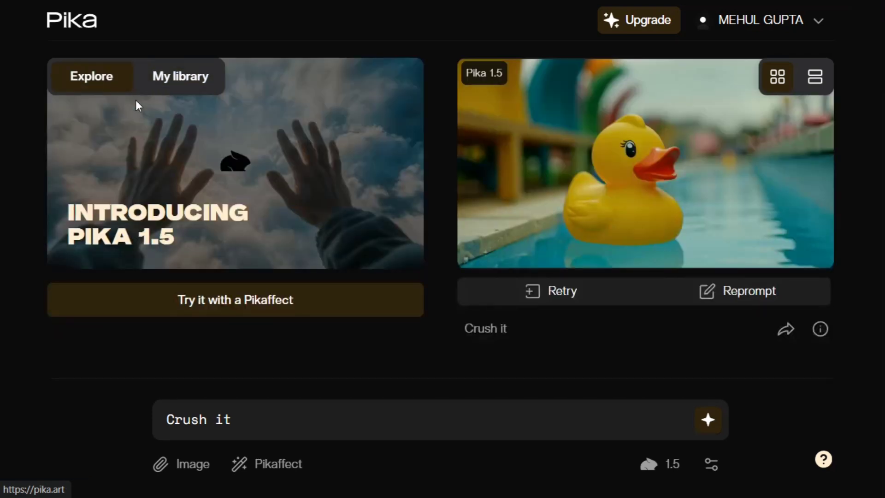
- Scroll the Explore feed and show the Pikaffect effect thumbnails, from Inflate it to Crush it
mouse_move(768, 212)
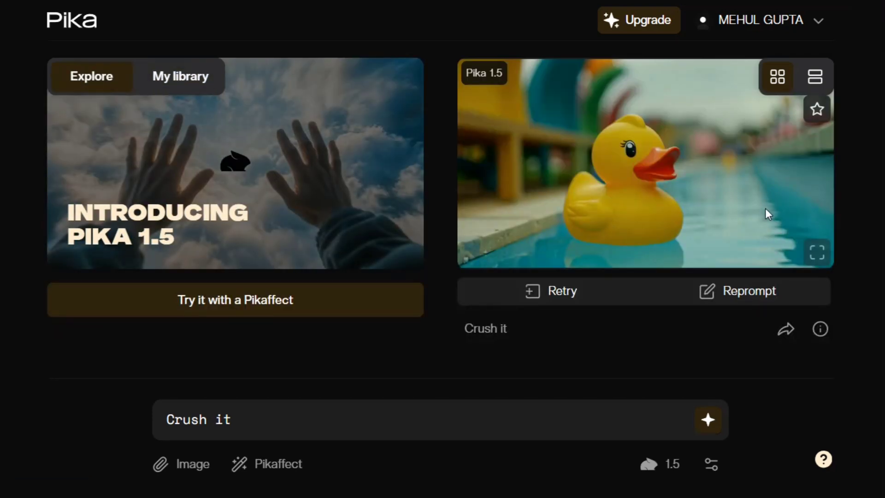
scroll(513, 340, "down", 5)
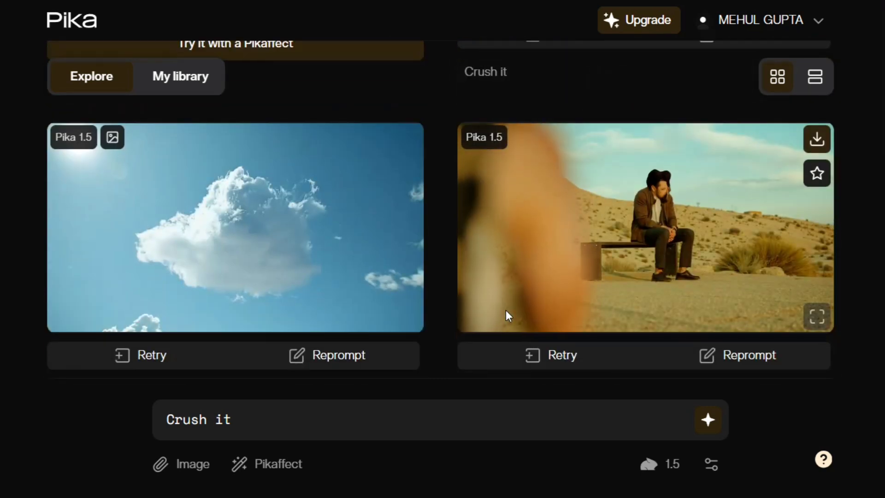
left_click(277, 470)
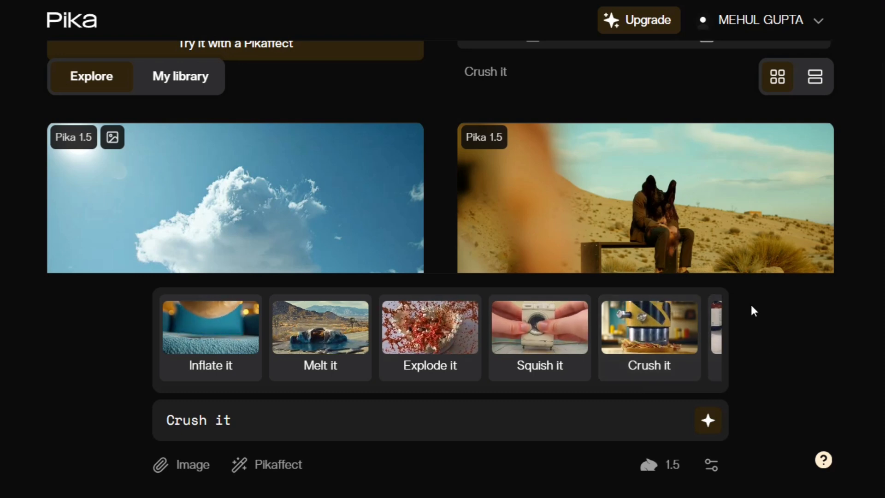
scroll(281, 194, "down", 2)
left_click(410, 232)
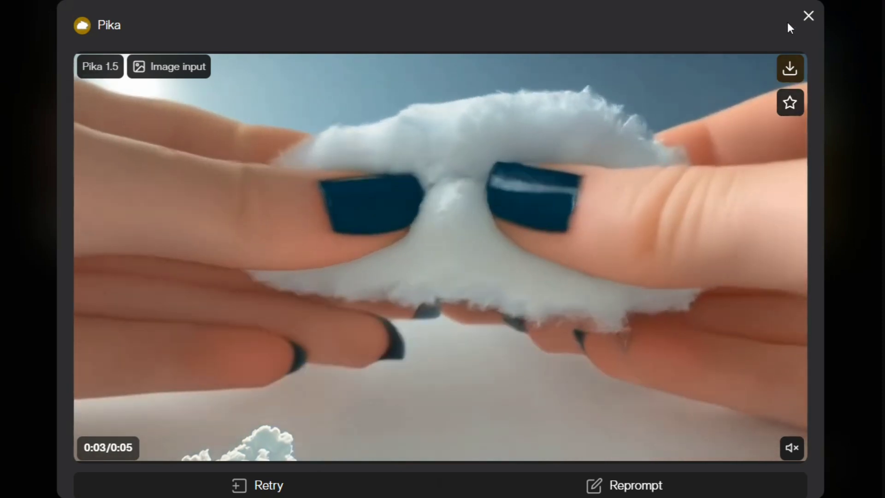
left_click(808, 16)
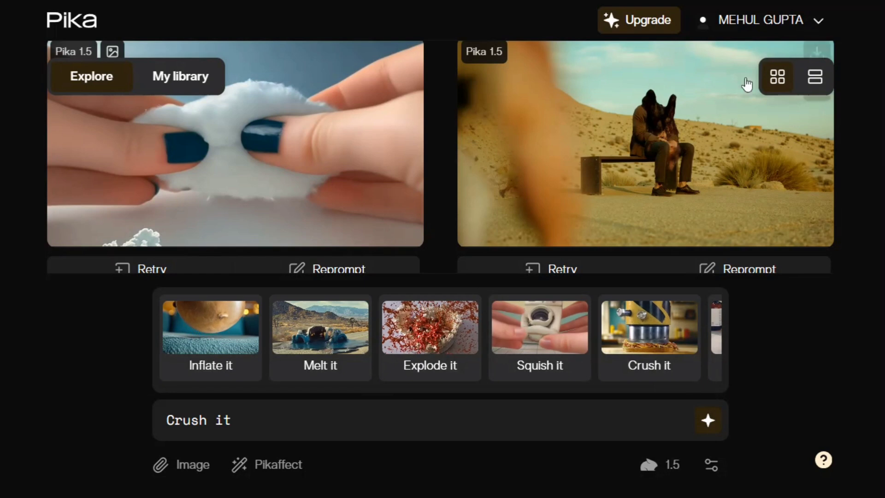
scroll(662, 151, "down", 2)
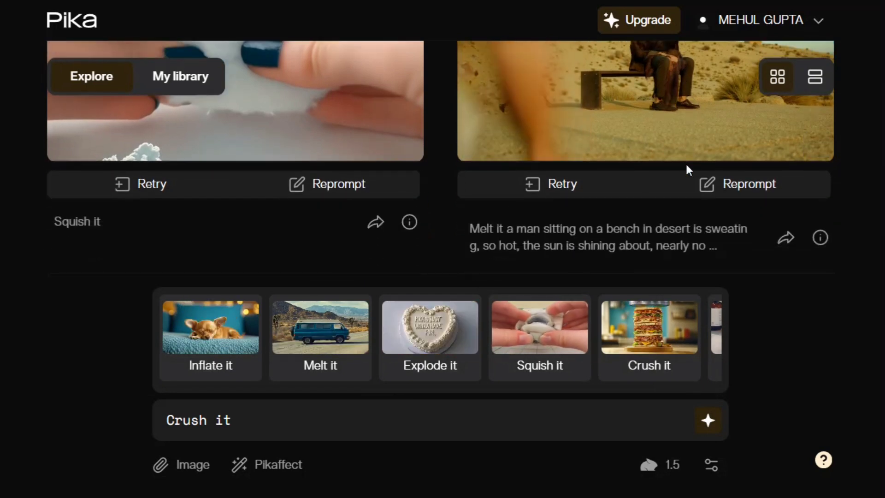
mouse_move(554, 249)
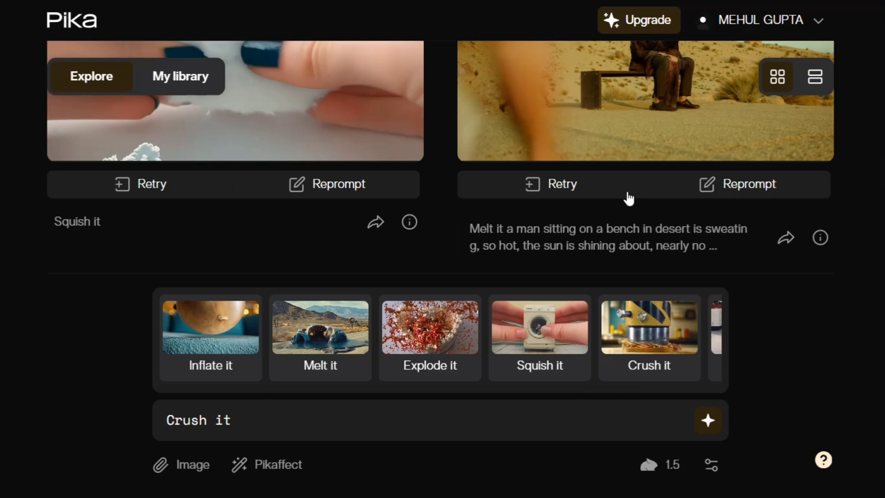
mouse_move(661, 208)
scroll(687, 174, "up", 2)
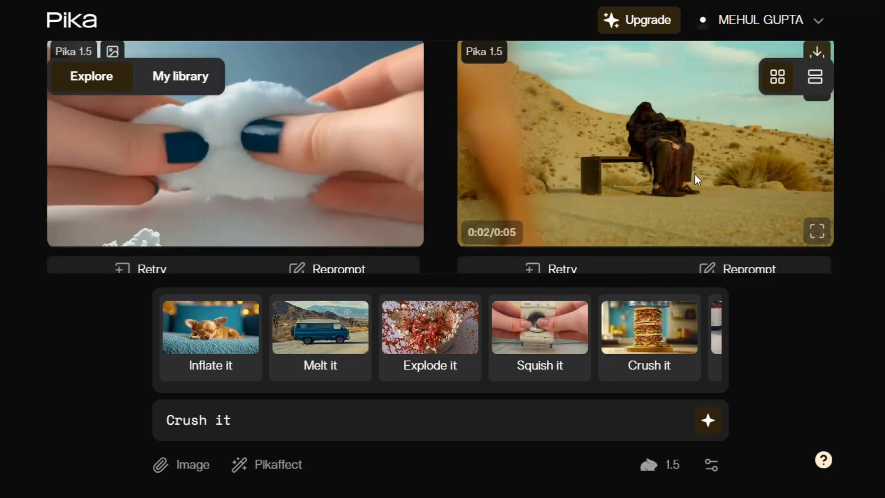
left_click(814, 231)
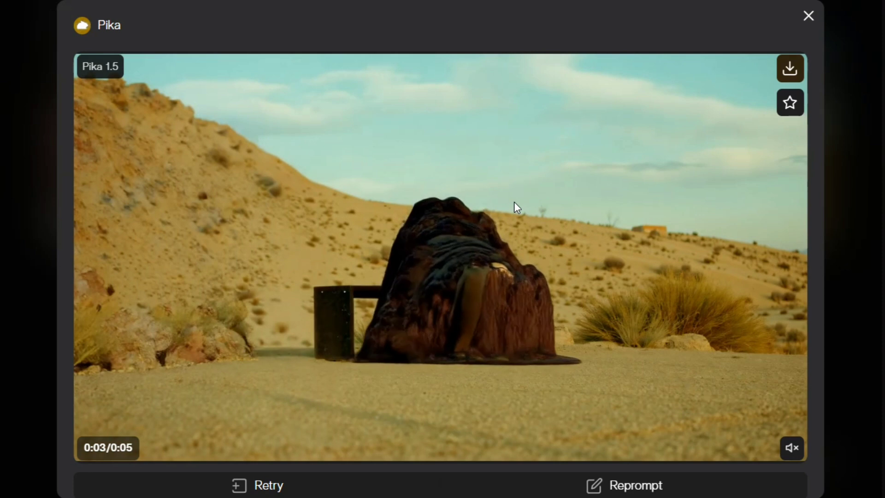
left_click(807, 17)
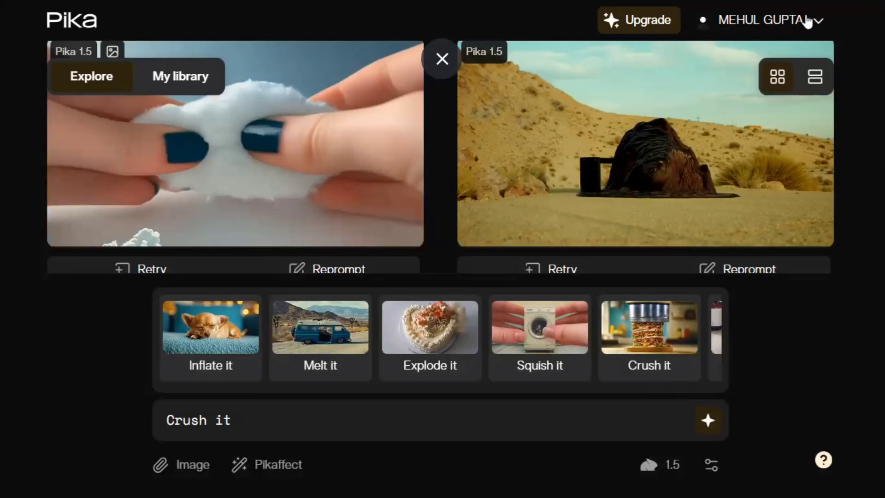
- Watch the floating furniture Explore video full size and download it
scroll(360, 189, "down", 5)
scroll(330, 192, "down", 3)
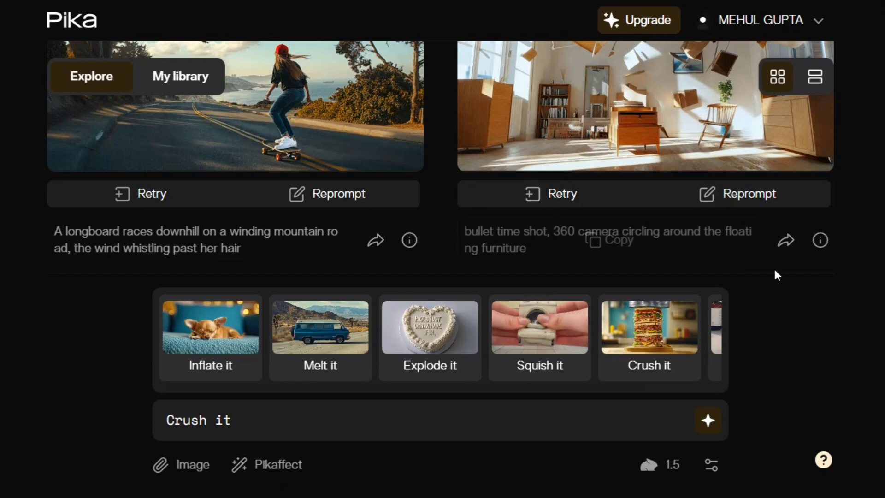
scroll(774, 296, "down", 4)
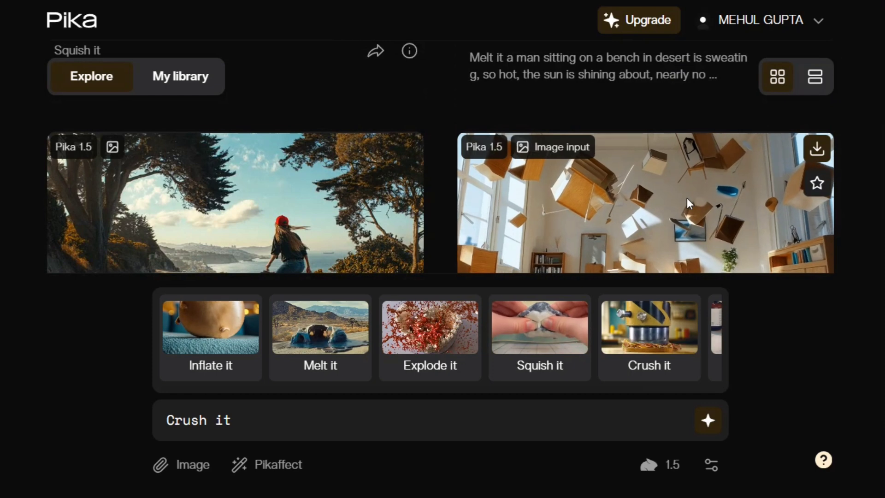
scroll(679, 199, "down", 3)
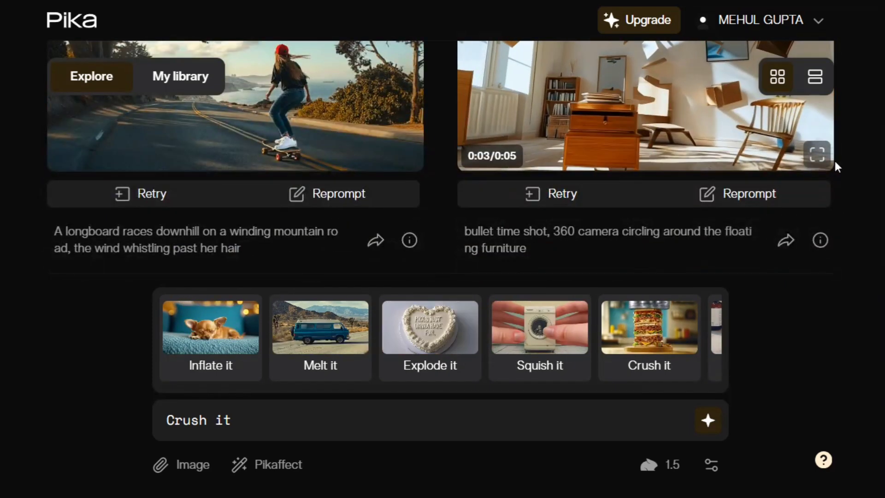
left_click(811, 156)
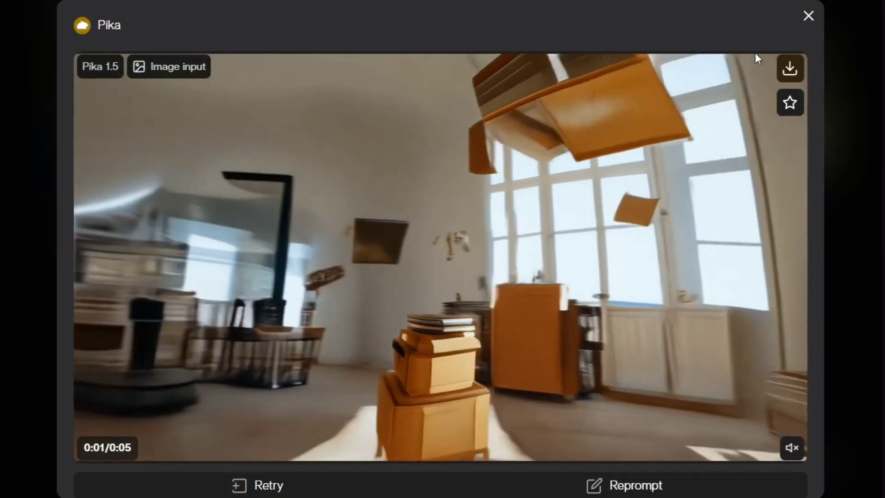
left_click(790, 69)
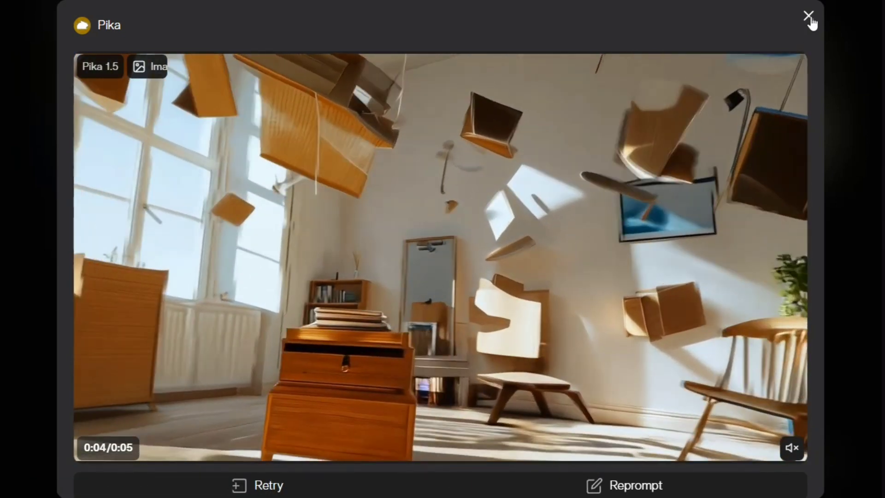
left_click(808, 16)
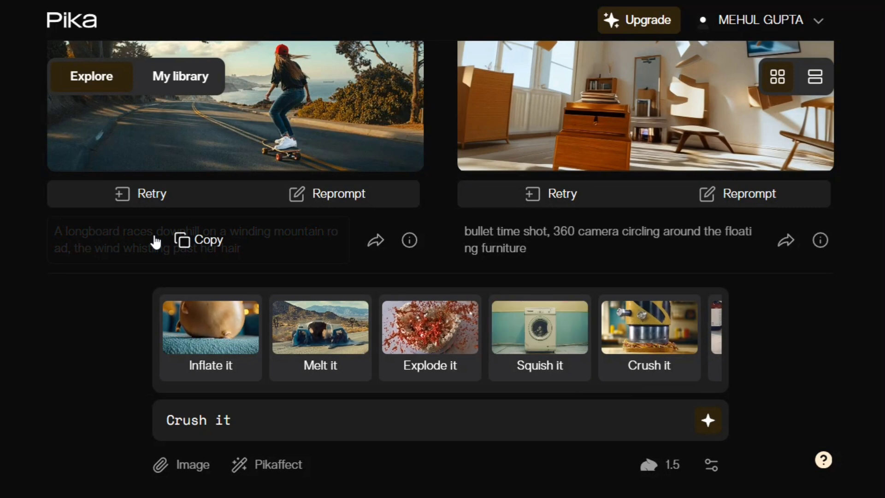
- Switch to My library, where a Pika 1.5 generation is still loading
scroll(93, 254, "up", 5)
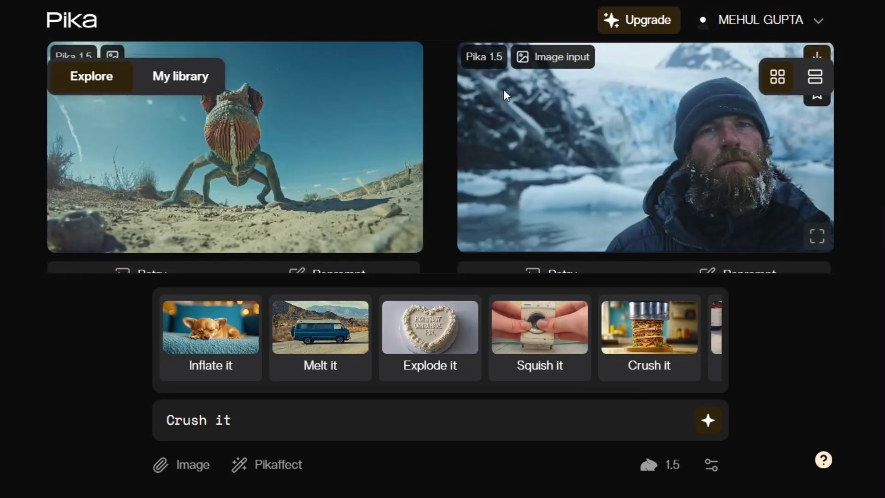
scroll(607, 149, "down", 2)
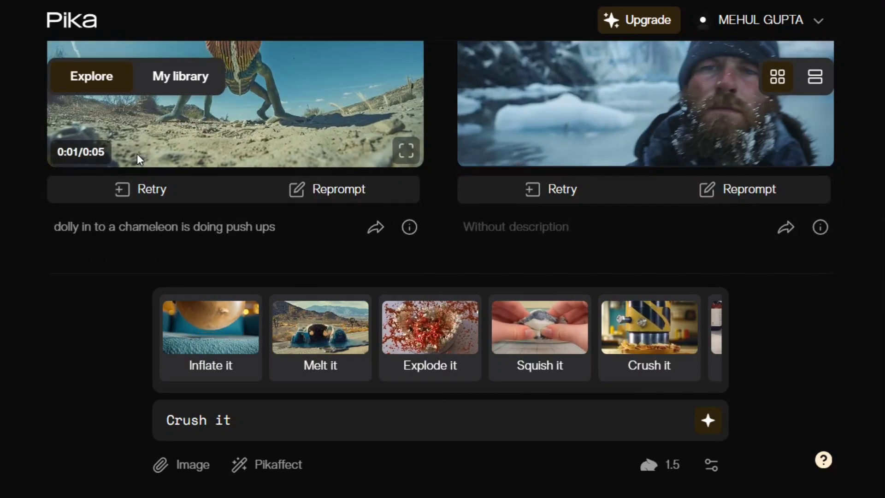
scroll(133, 155, "down", 4)
left_click(179, 84)
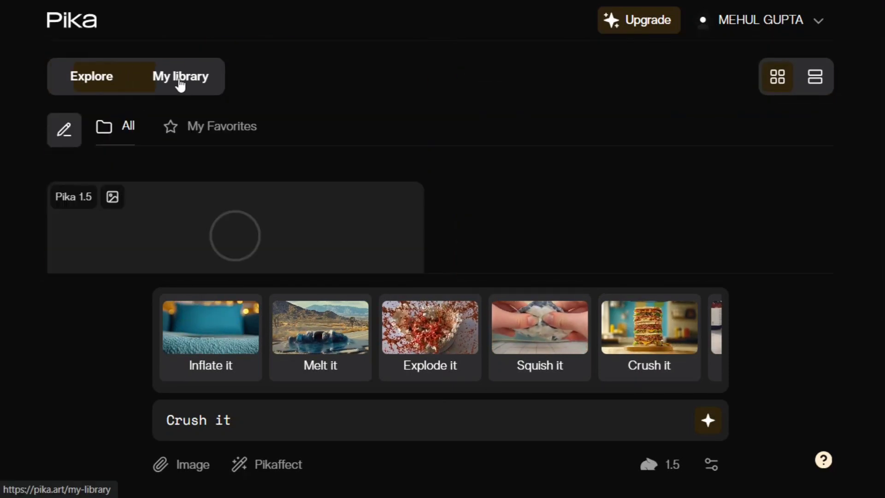
- Toggle the Pikaffect presets off and back on, then cancel the image file chooser
scroll(415, 179, "down", 4)
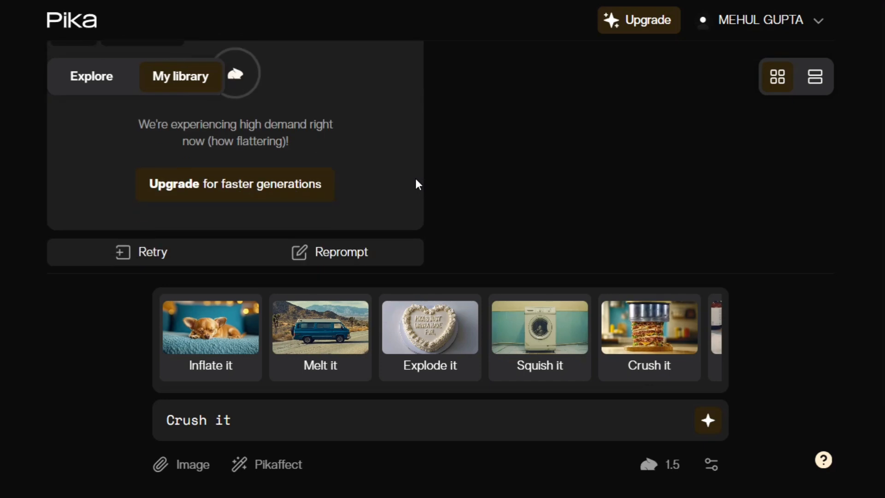
left_click(272, 470)
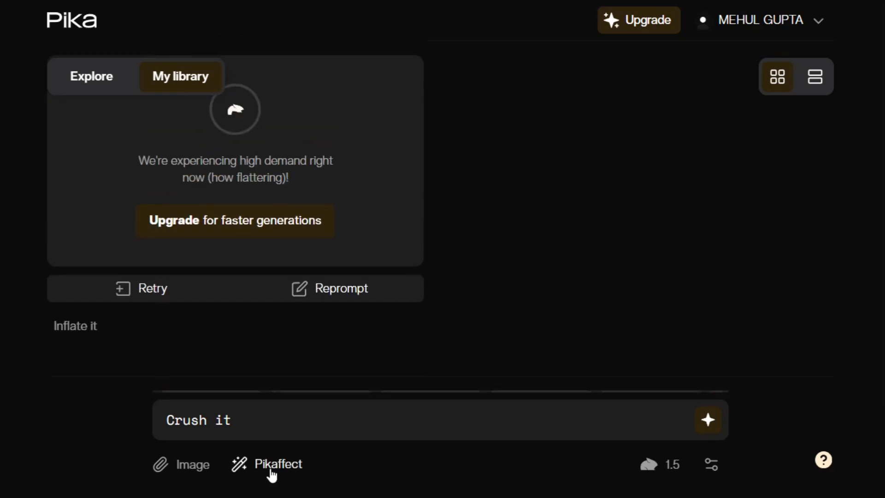
scroll(373, 291, "up", 2)
scroll(185, 248, "down", 2)
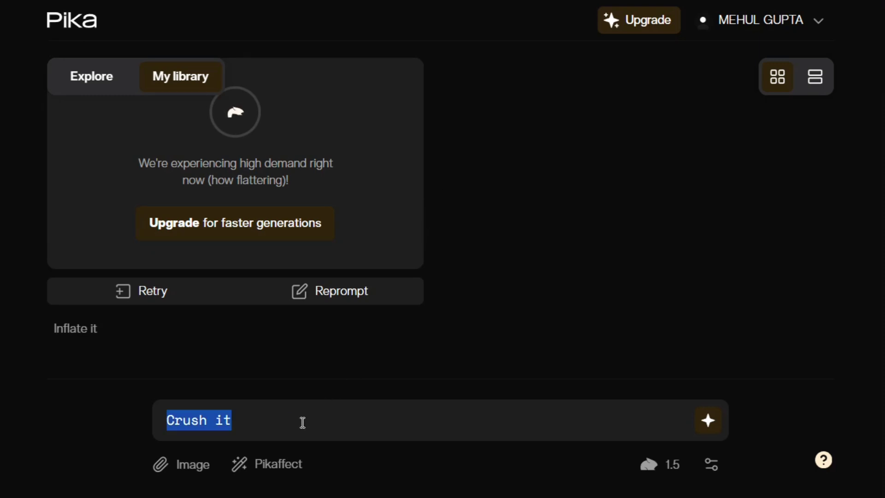
left_click(286, 466)
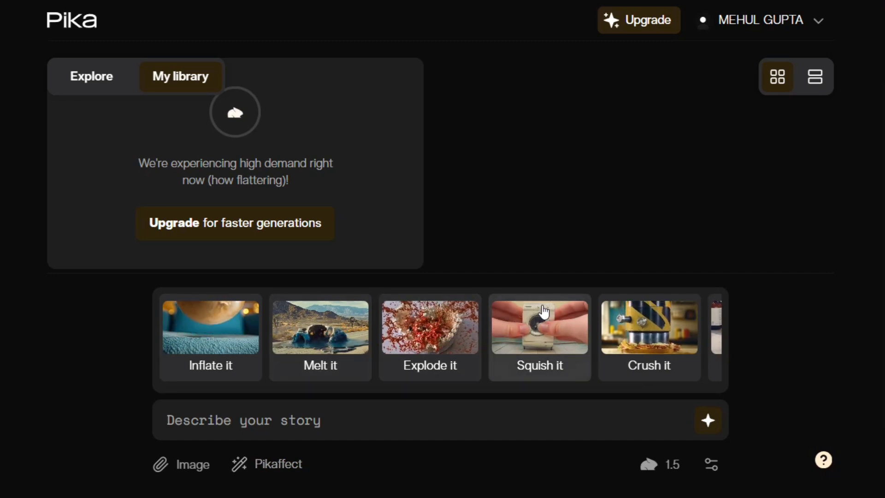
left_click(193, 464)
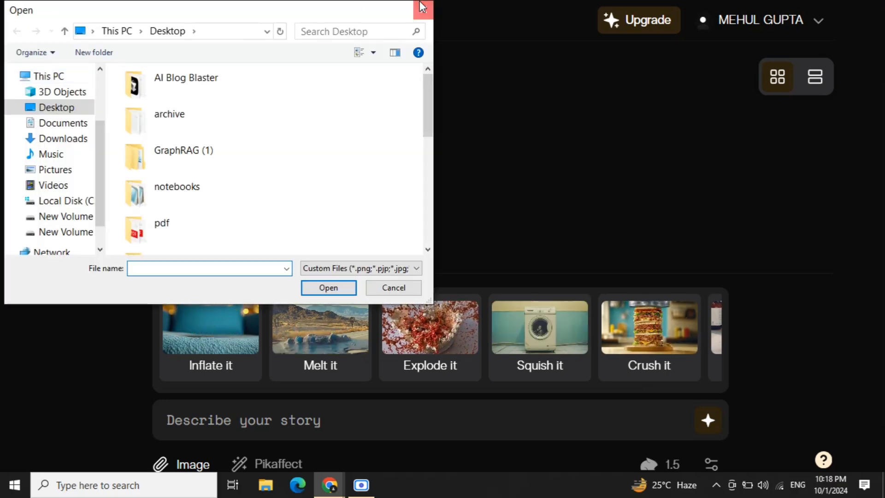
left_click(423, 6)
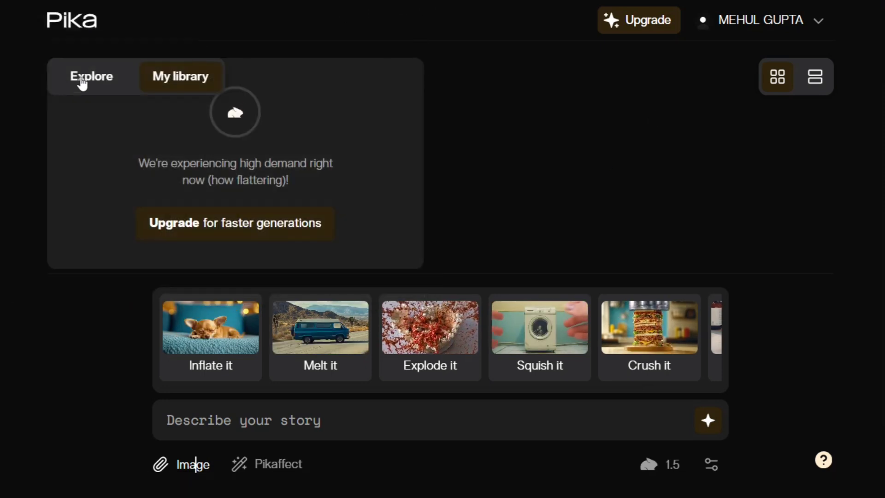
- Switch to the Explore feed and watch the longboard video full size
left_click(90, 87)
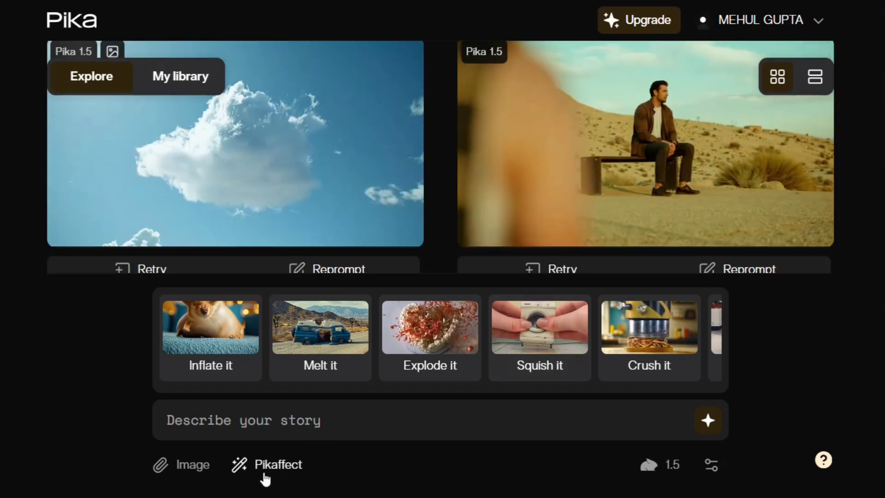
scroll(355, 262, "down", 5)
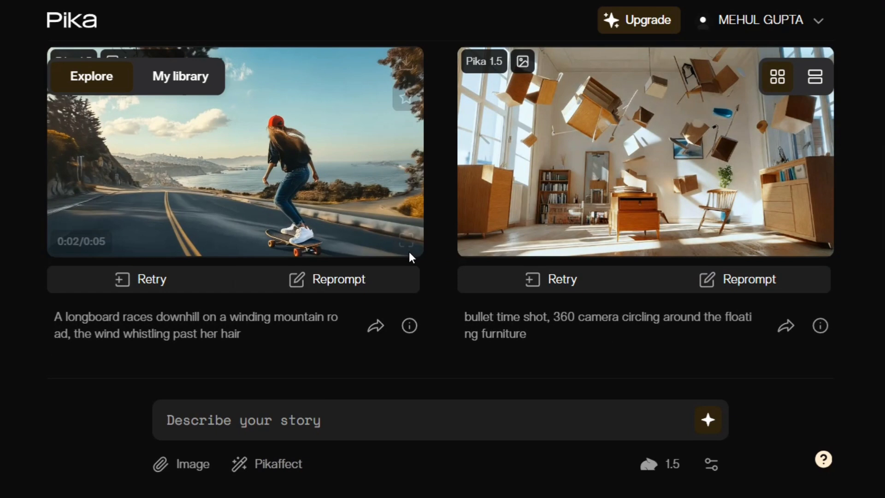
left_click(405, 240)
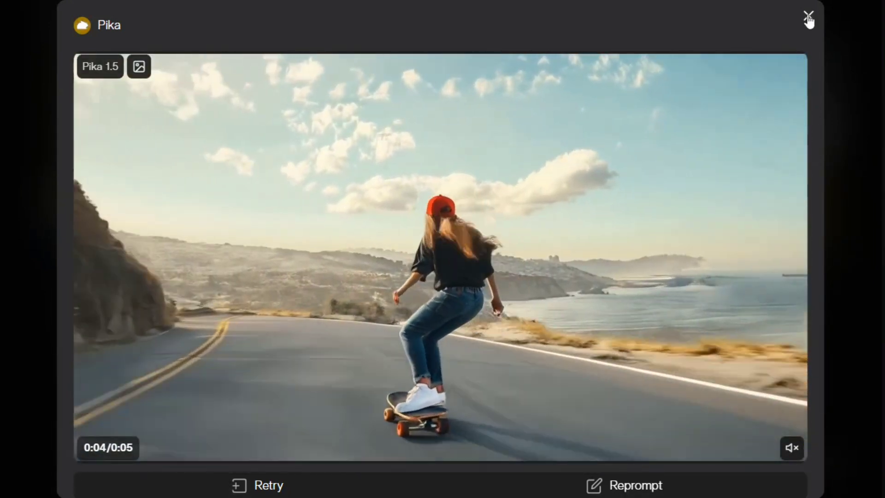
left_click(808, 18)
- Browse further down the feed to the 'make this cake' toilet-roll cake clip
scroll(580, 279, "down", 6)
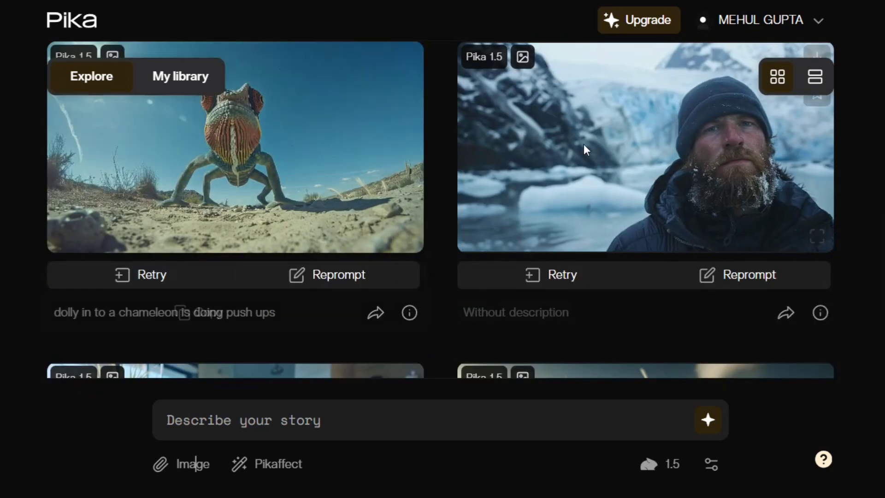
mouse_move(345, 175)
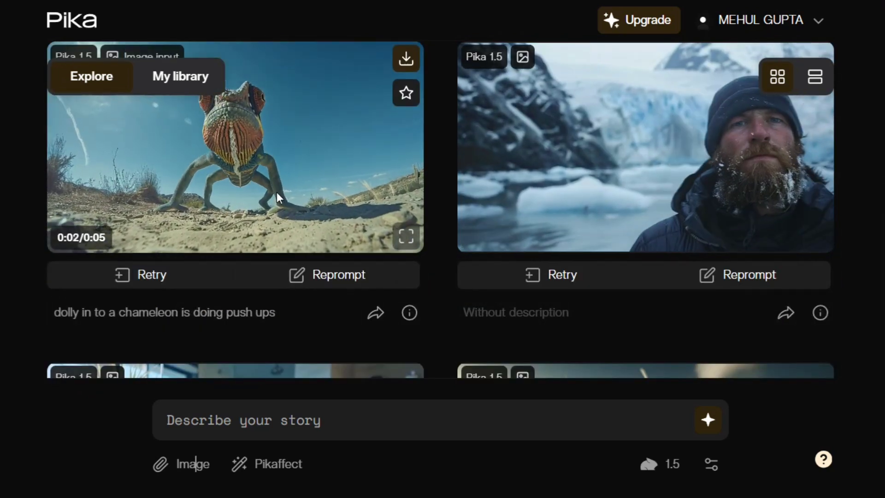
scroll(277, 192, "down", 3)
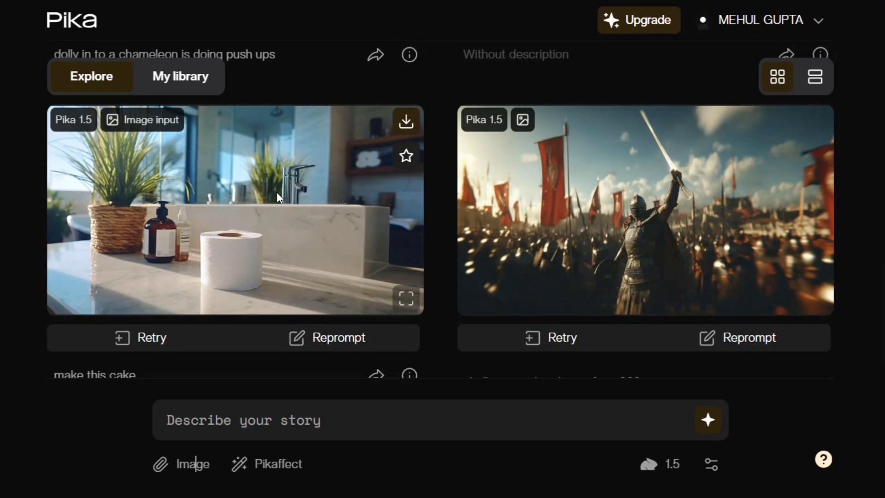
scroll(277, 192, "down", 4)
scroll(438, 184, "up", 2)
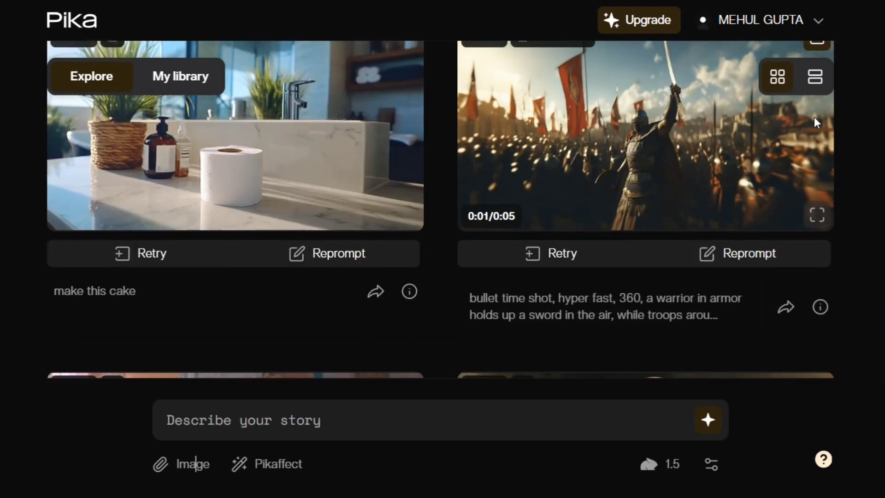
scroll(175, 262, "up", 3)
scroll(175, 258, "down", 3)
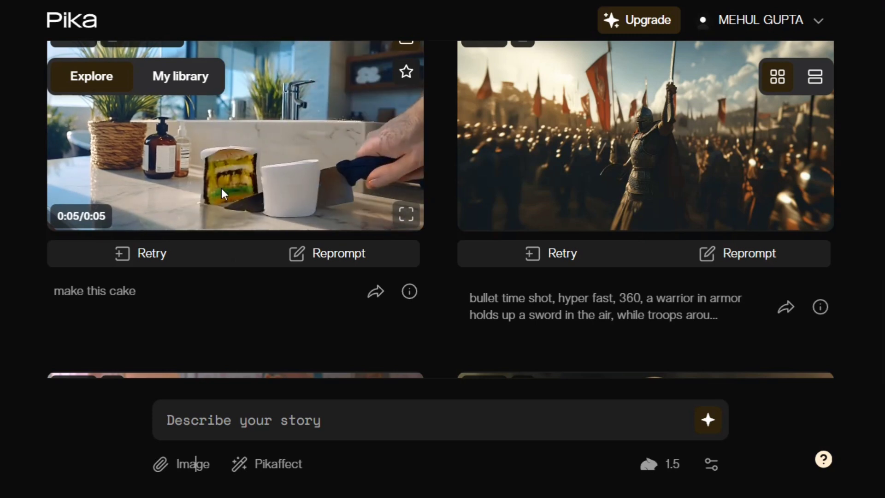
scroll(222, 189, "down", 5)
mouse_move(221, 188)
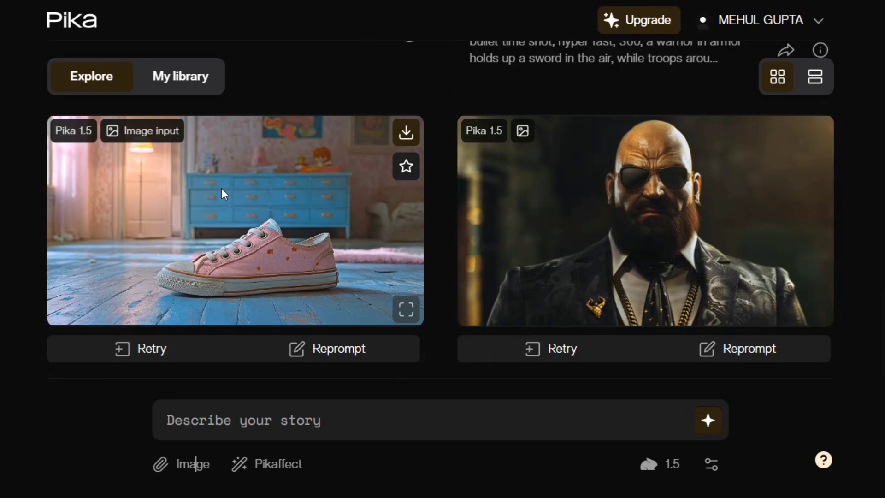
- View the finished 5-second 'Inflate it' clip of the toy cow in My library
scroll(221, 188, "down", 2)
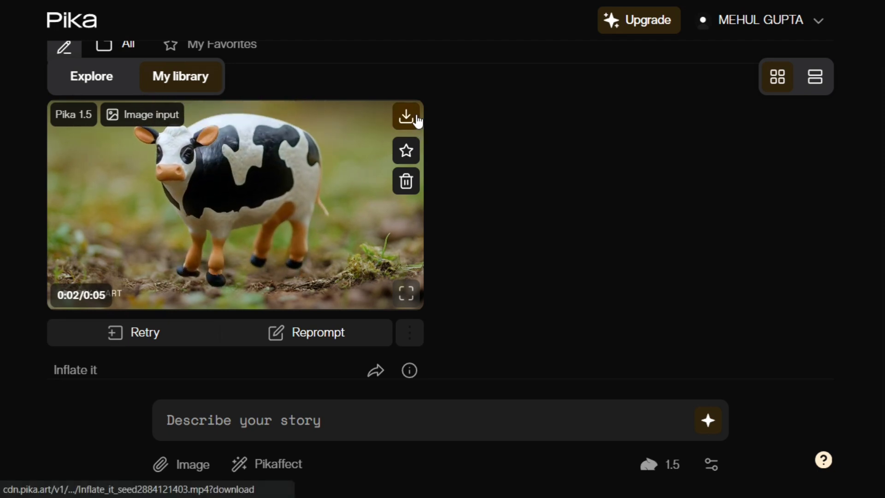
- Pick the 'Melt it' Pikaffect as the prompt and start its generation
left_click(249, 421)
left_click(251, 472)
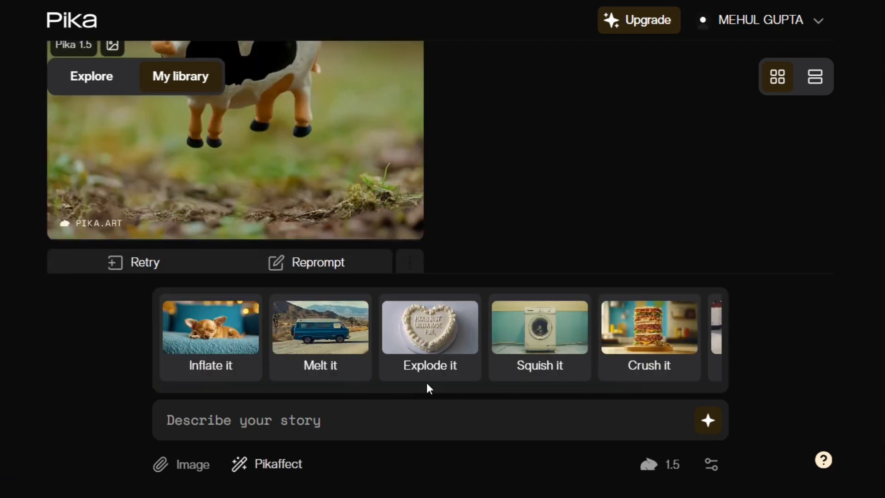
left_click(313, 343)
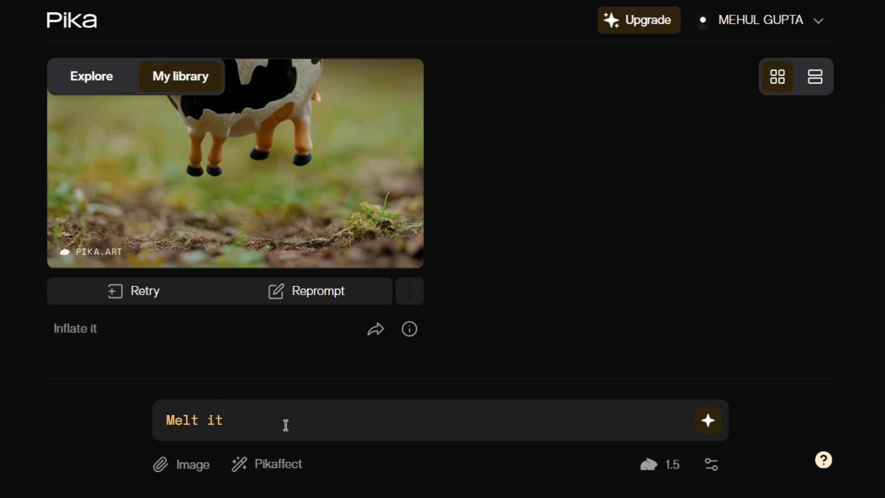
left_click(709, 420)
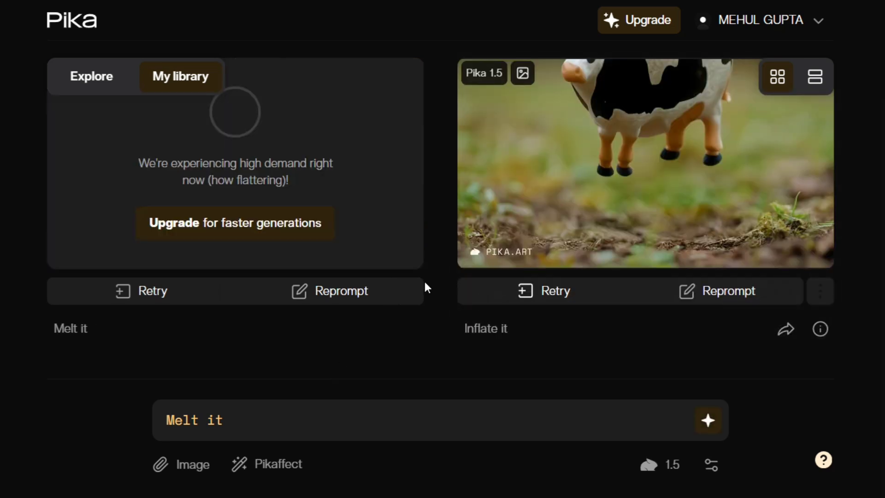
scroll(447, 217, "up", 3)
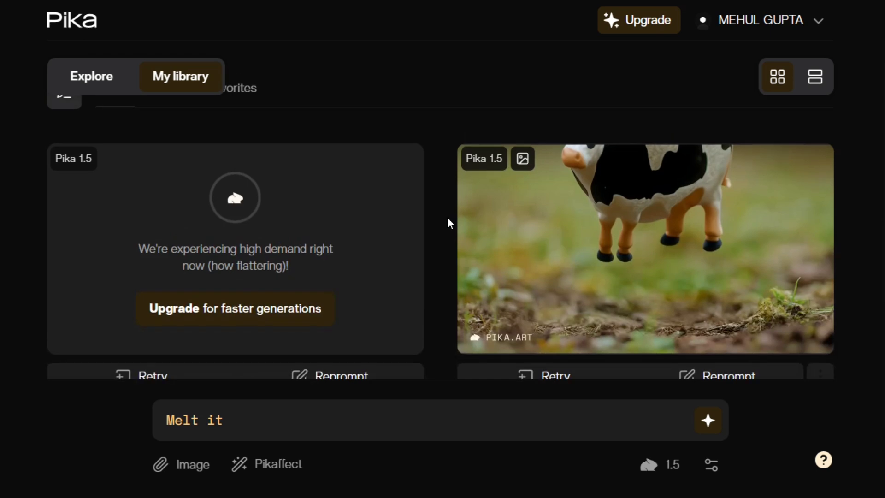